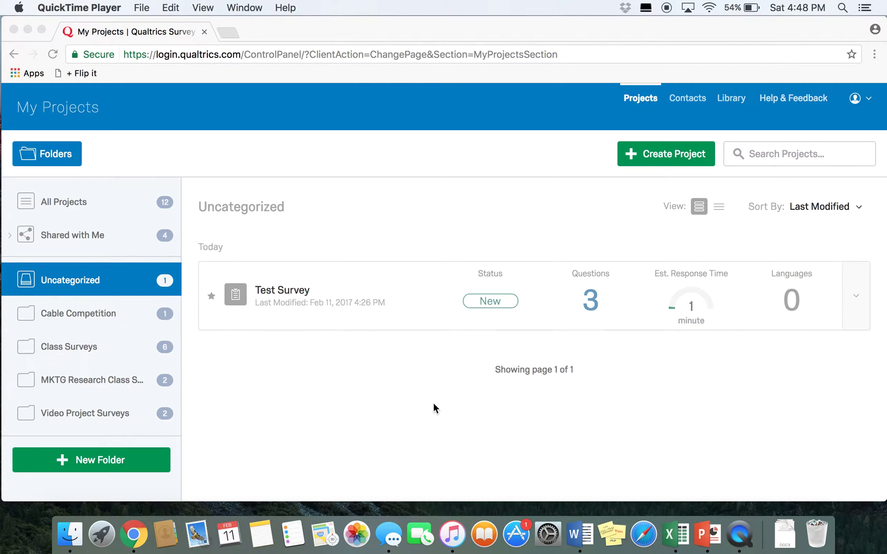
Open Test Survey from My Projects and scroll down to its last question, Q15.
click(365, 380)
click(259, 280)
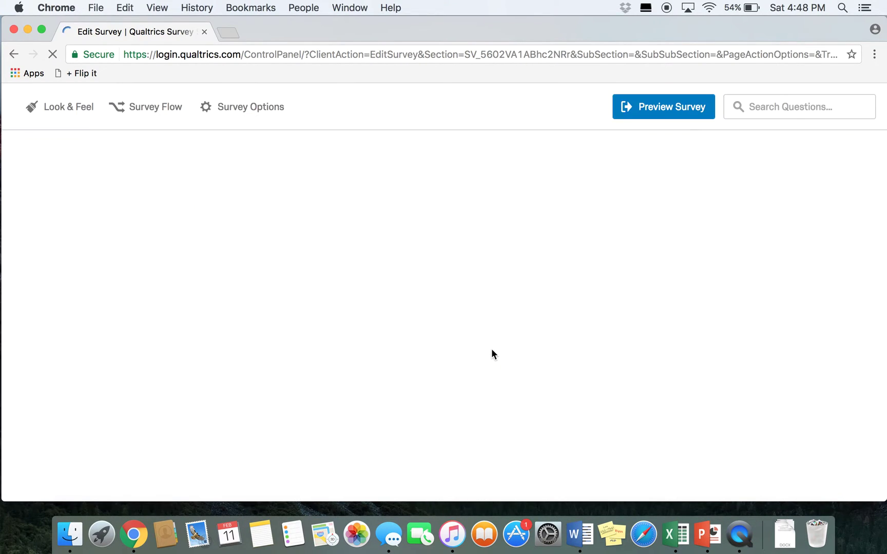
scroll(493, 355, down, 10)
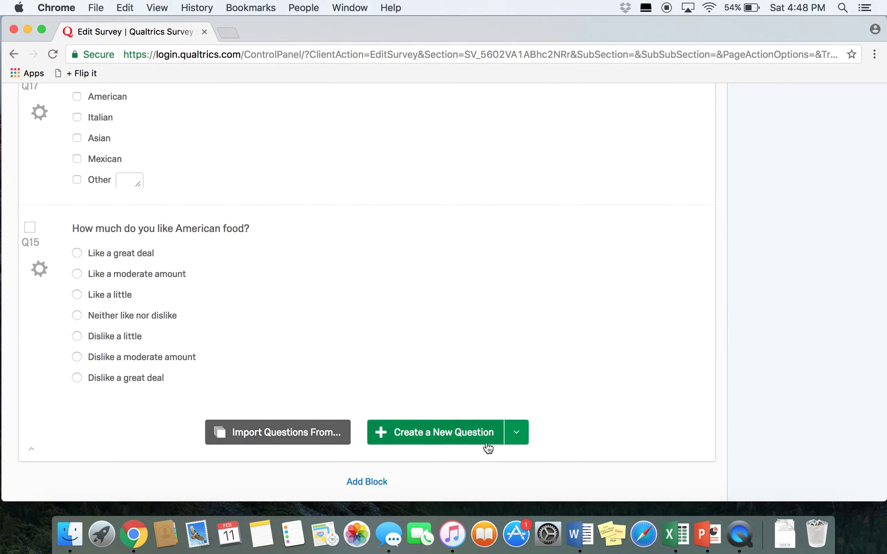
Add a Matrix Table question, Q26, below Q15.
click(515, 437)
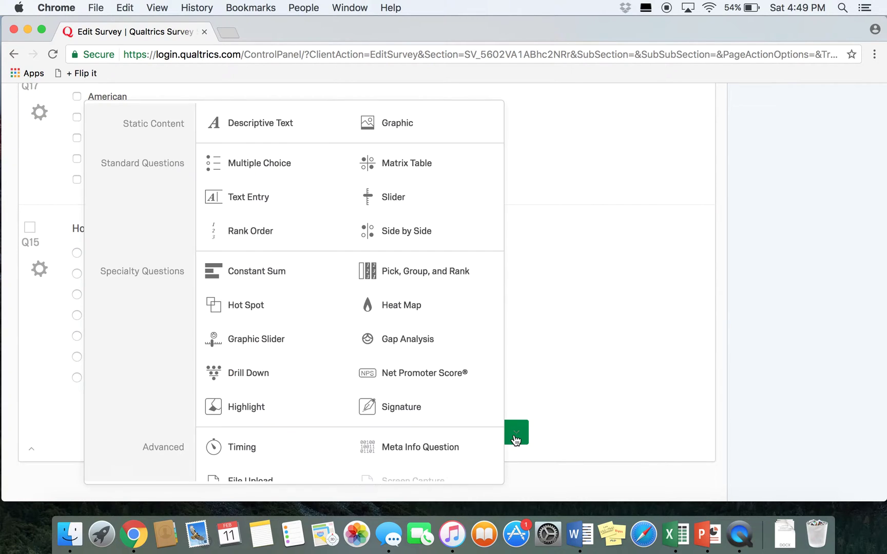
click(414, 165)
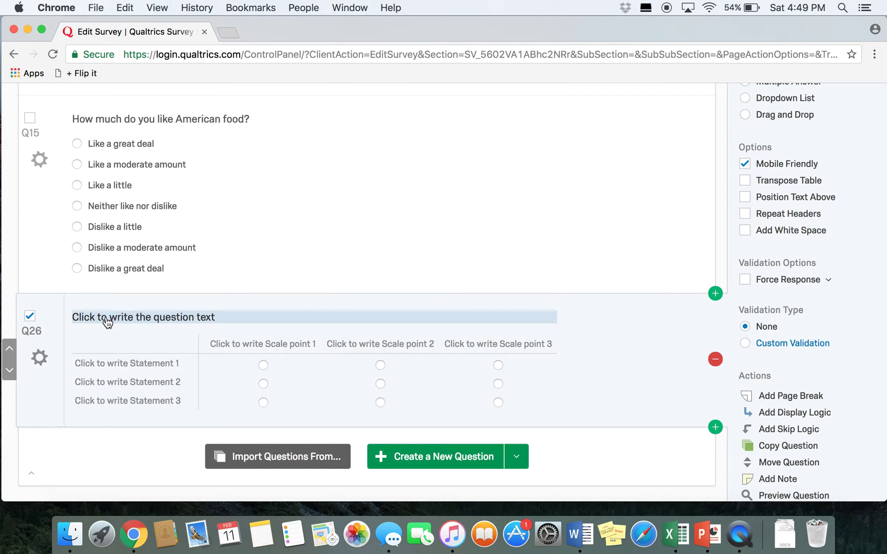
Set Q26's text to 'How important are the following characteristics/features of a restaurant to you?'.
click(109, 321)
text(How )
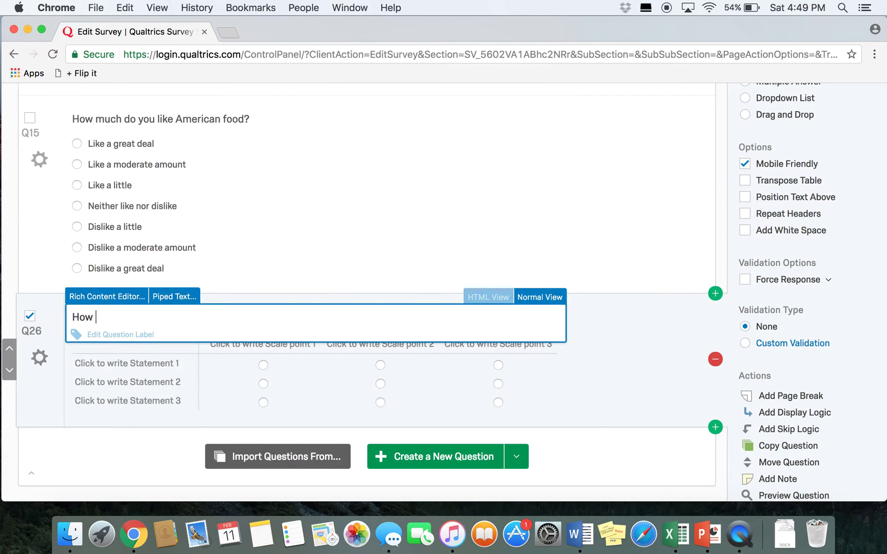
text(important are the)
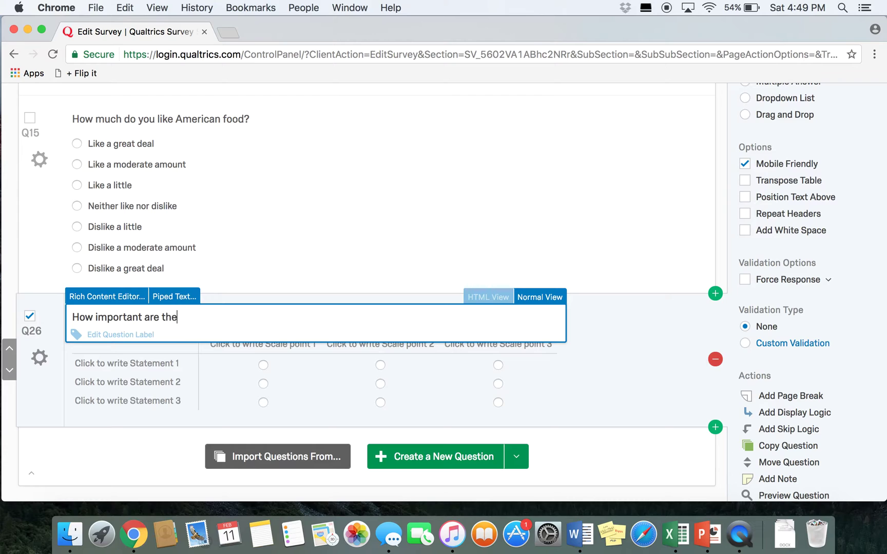
text( following charac)
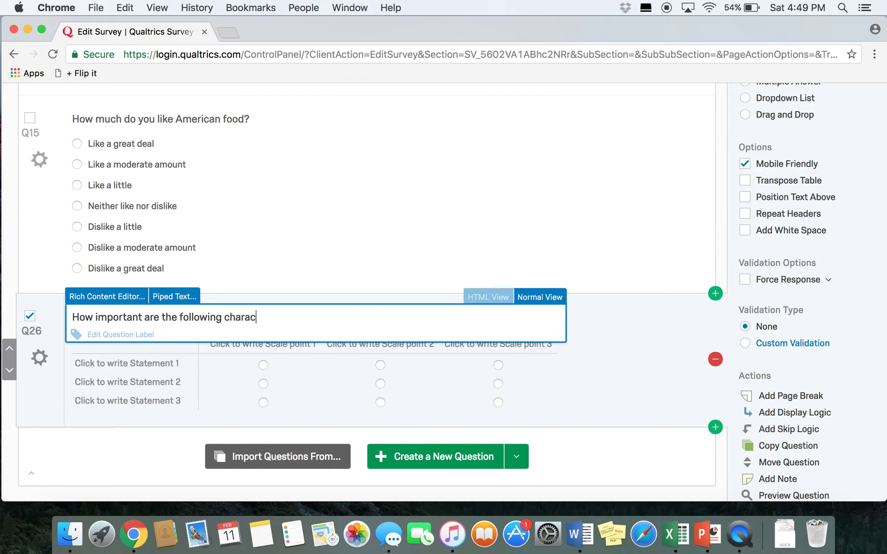
text(teristics/features of a restaurant to you?)
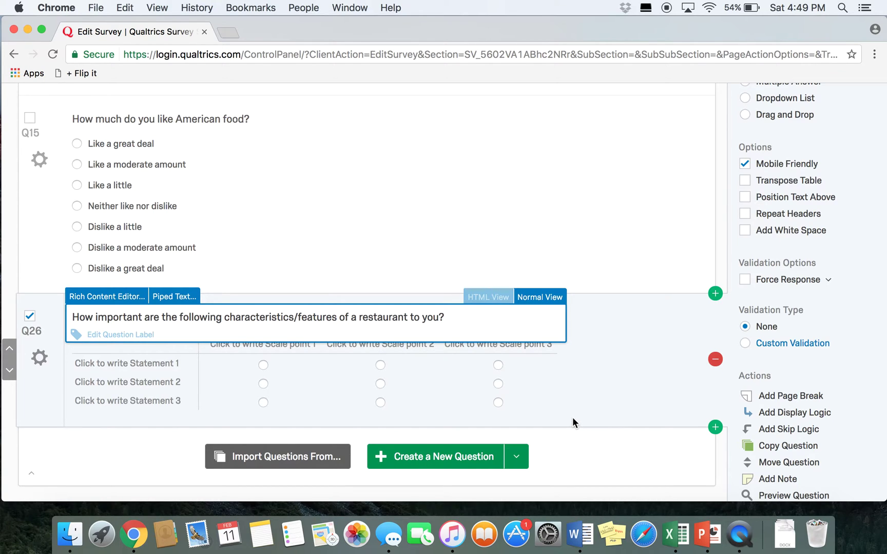
click(598, 344)
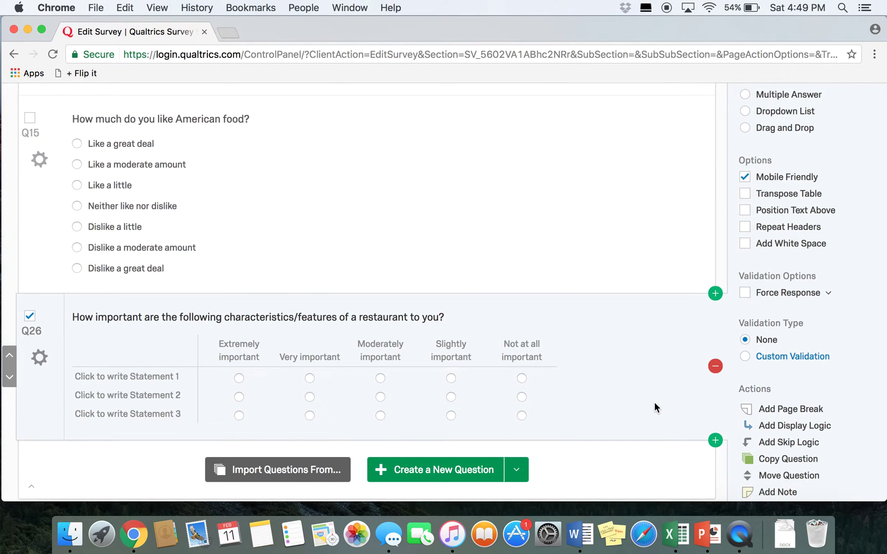
scroll(654, 402, down, 1)
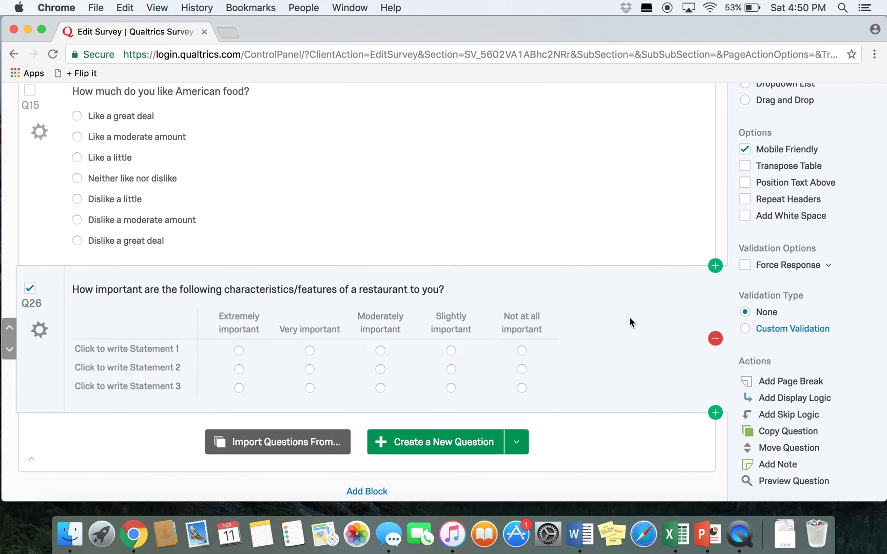
scroll(629, 323, up, 5)
scroll(629, 323, up, 4)
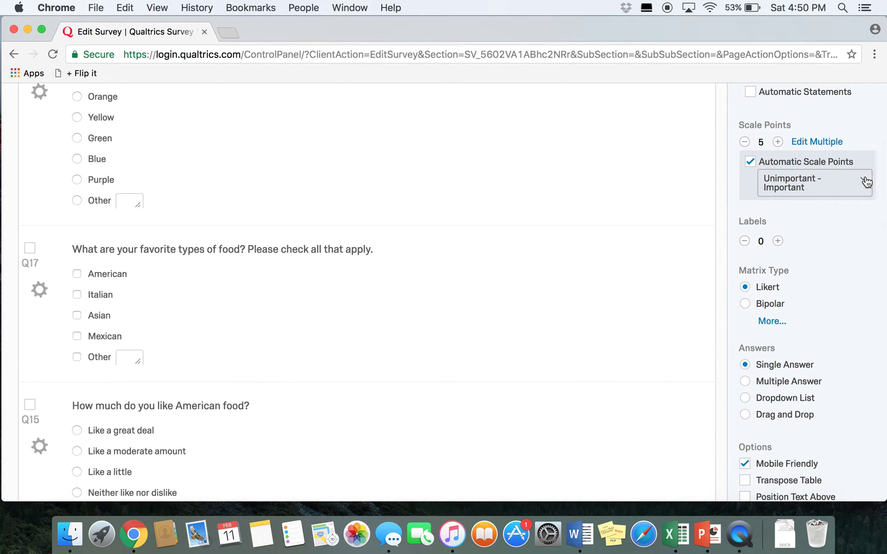
Reverse Q26's scale so it runs from Not at all important to Extremely important.
click(865, 182)
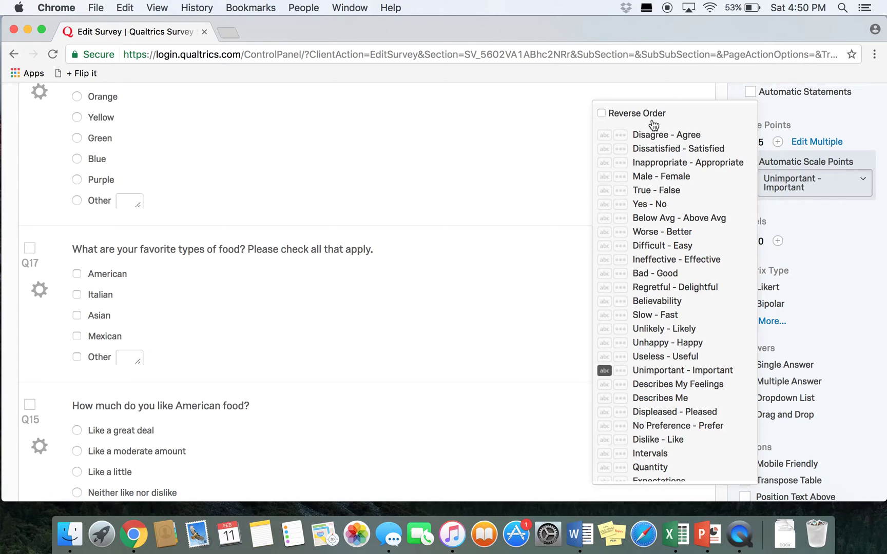
click(601, 114)
scroll(718, 308, down, 10)
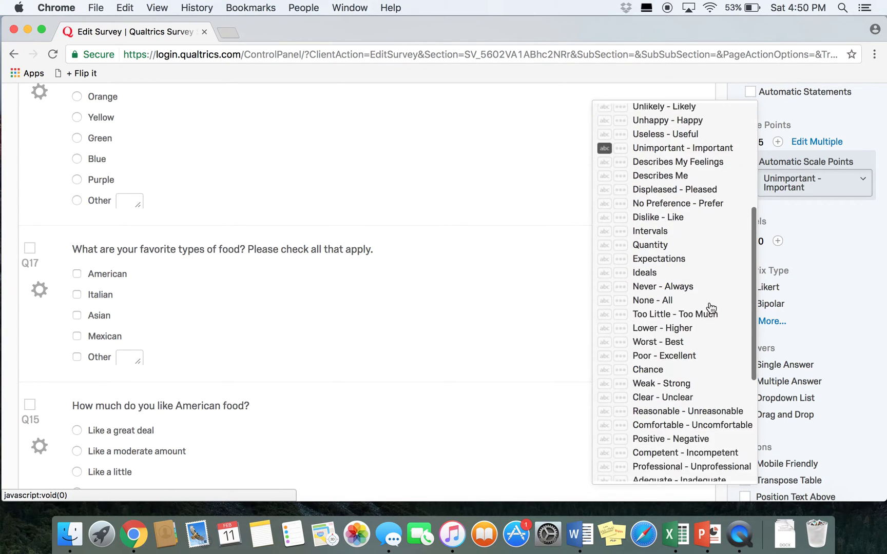
scroll(643, 398, down, 3)
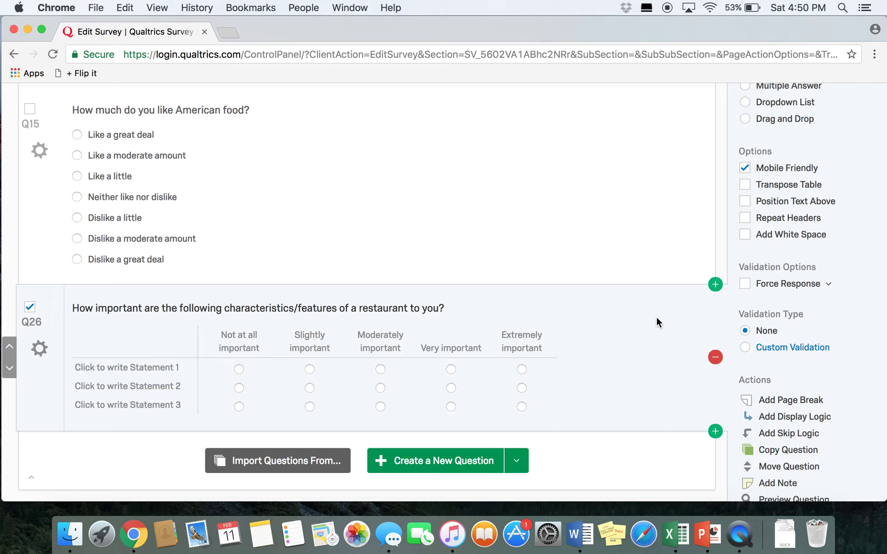
scroll(656, 316, up, 10)
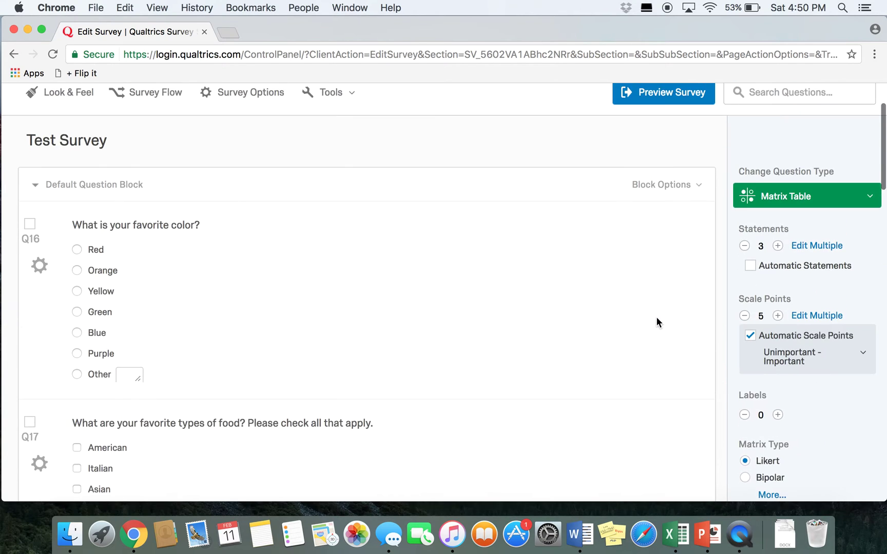
Add a fourth row and label rows Price of food, Quality of food, Atmosphere of restaurant, Quality of service.
click(778, 267)
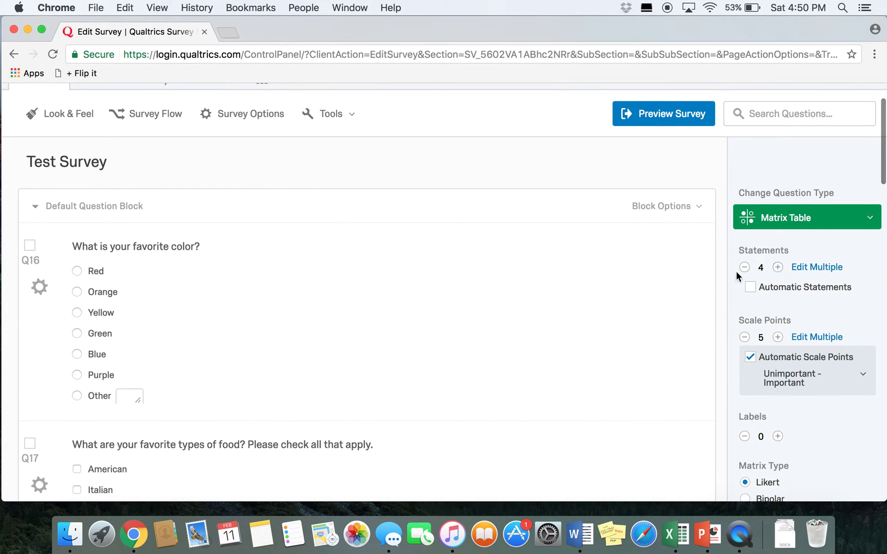
scroll(616, 351, down, 8)
scroll(616, 351, down, 3)
click(110, 274)
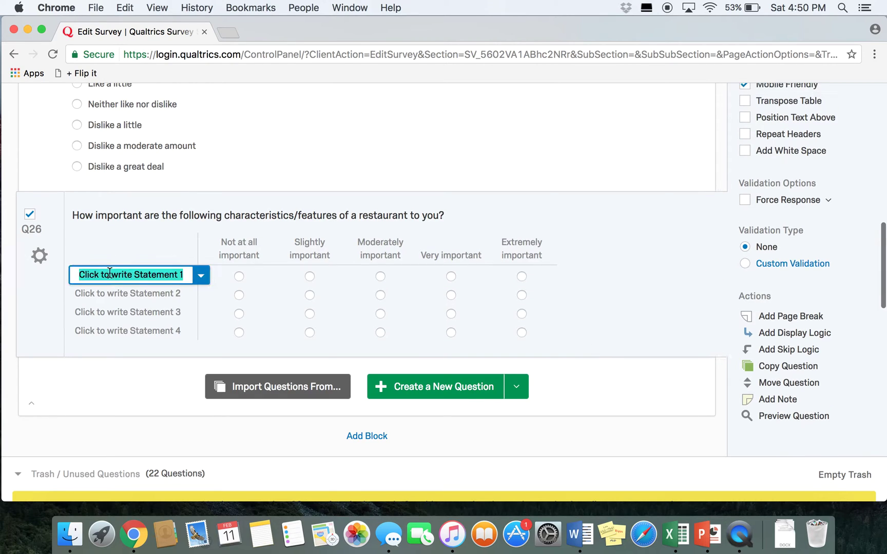
text(Price of food)
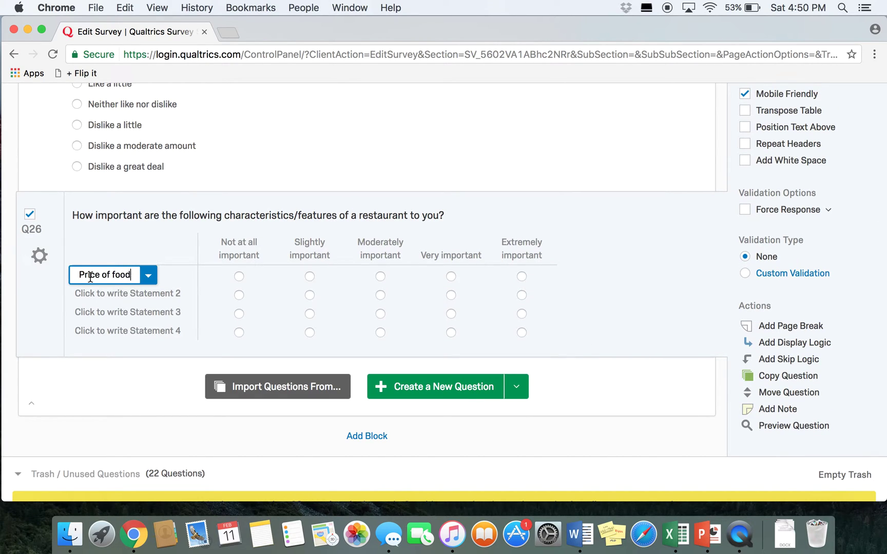
key(Return)
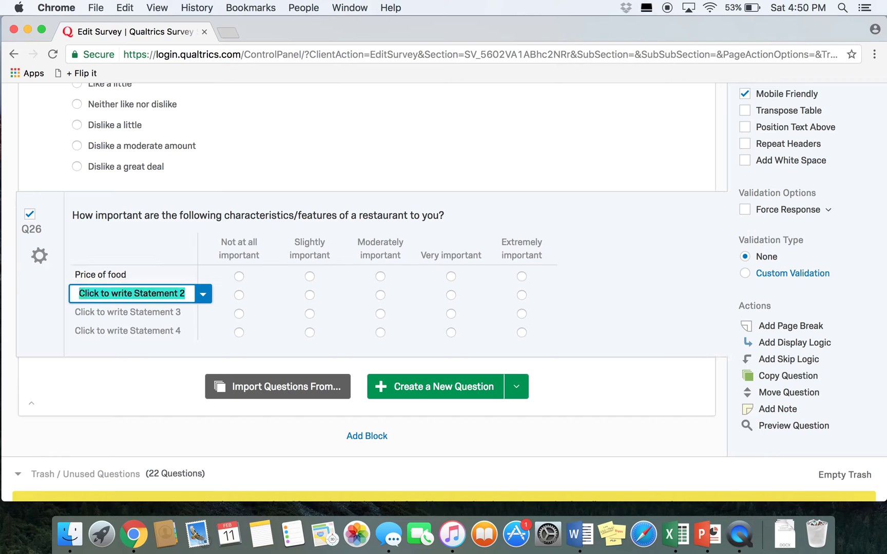
text(Quality of food)
key(Return)
text(Atmo)
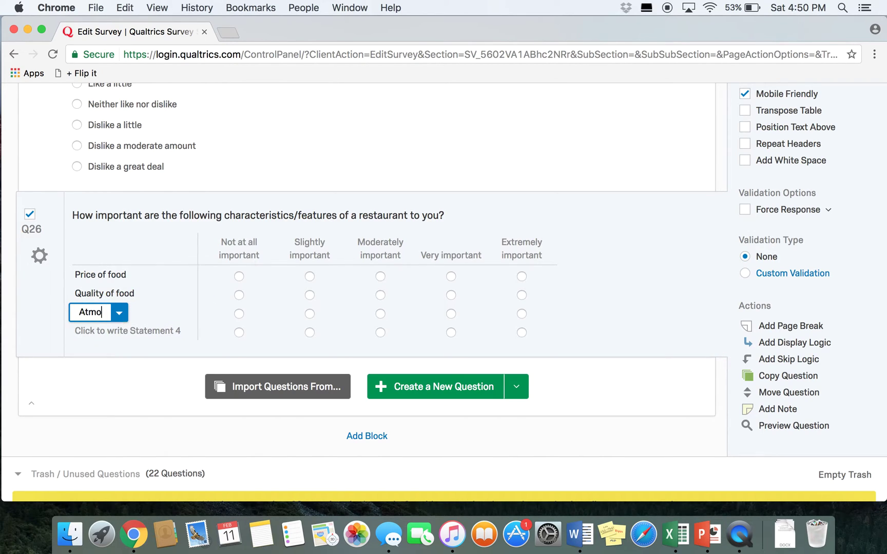
text(sphere of restaurant)
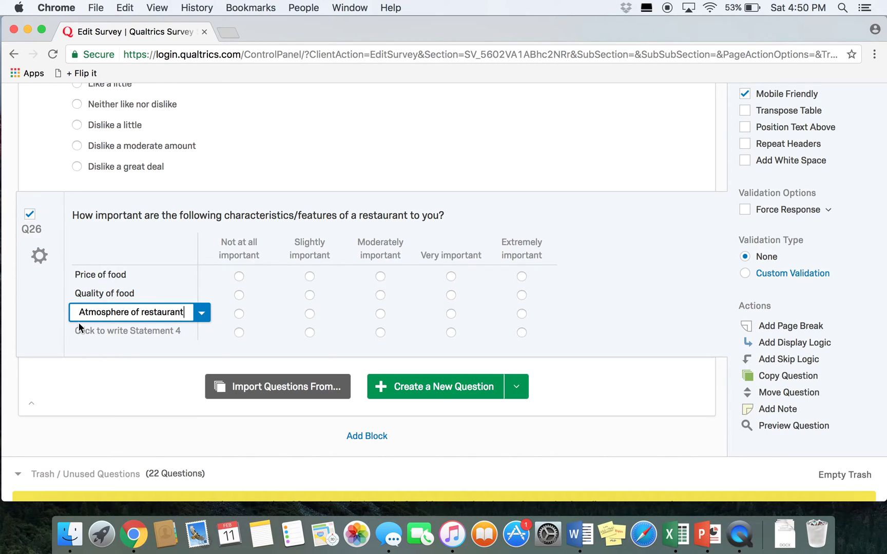
key(Return)
text(Qu)
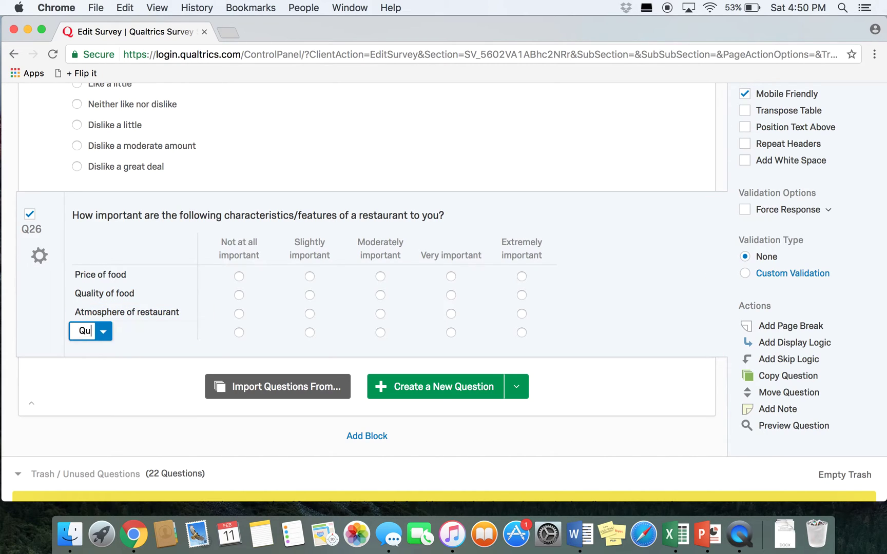
text(ality of service)
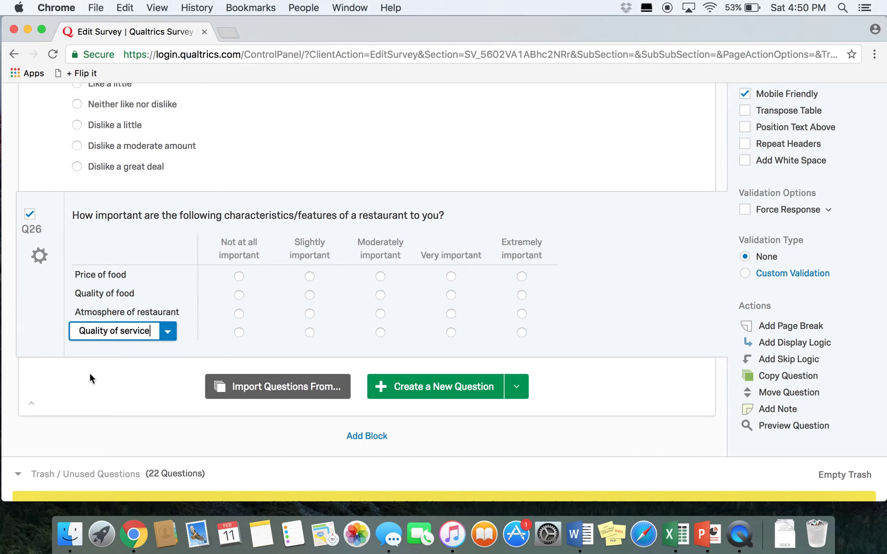
click(87, 383)
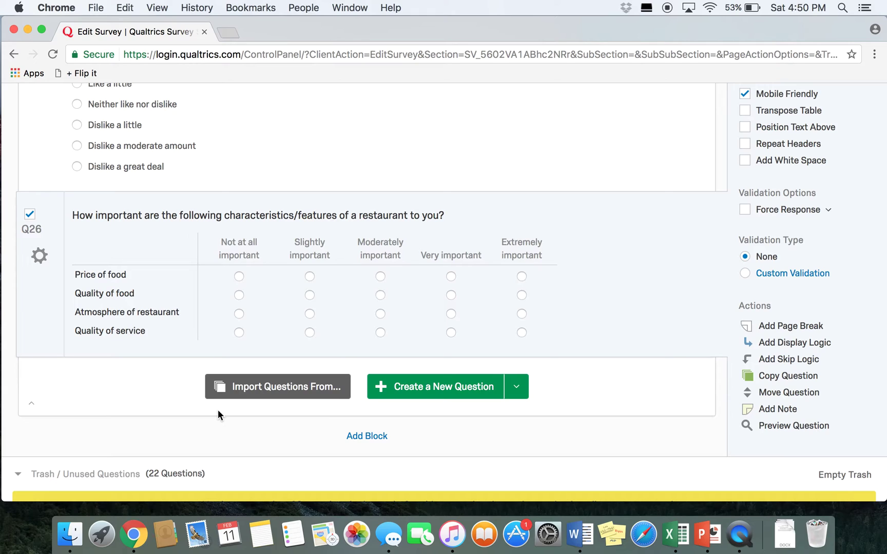
Switch Q26's answers to Multiple Answer so each row uses checkboxes.
scroll(217, 409, up, 3)
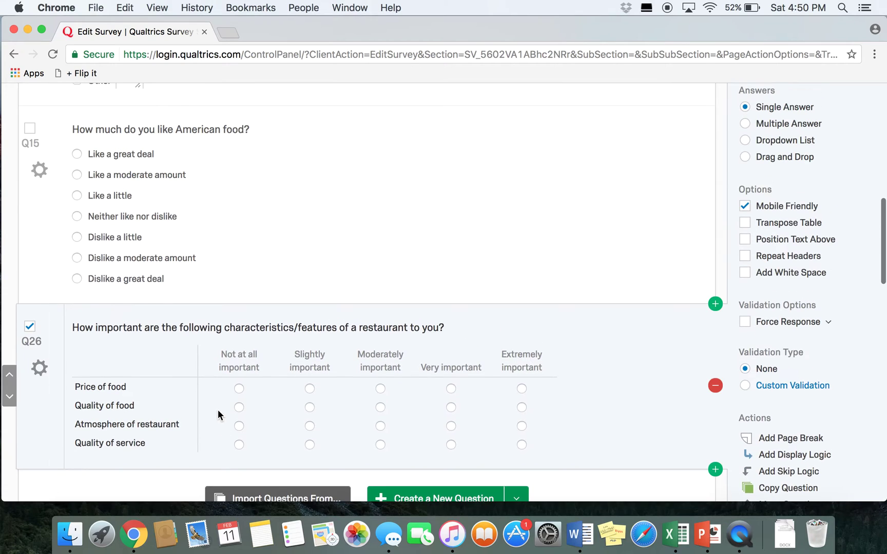
click(745, 124)
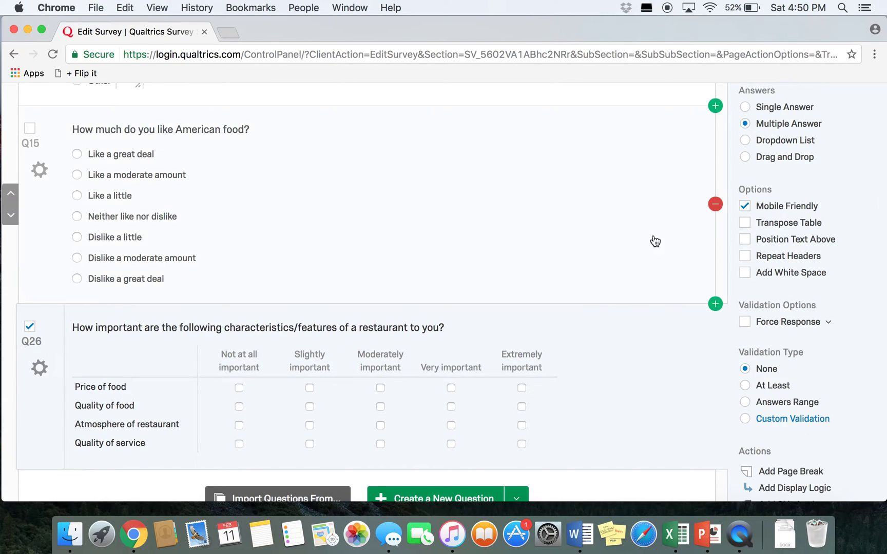
scroll(644, 268, down, 2)
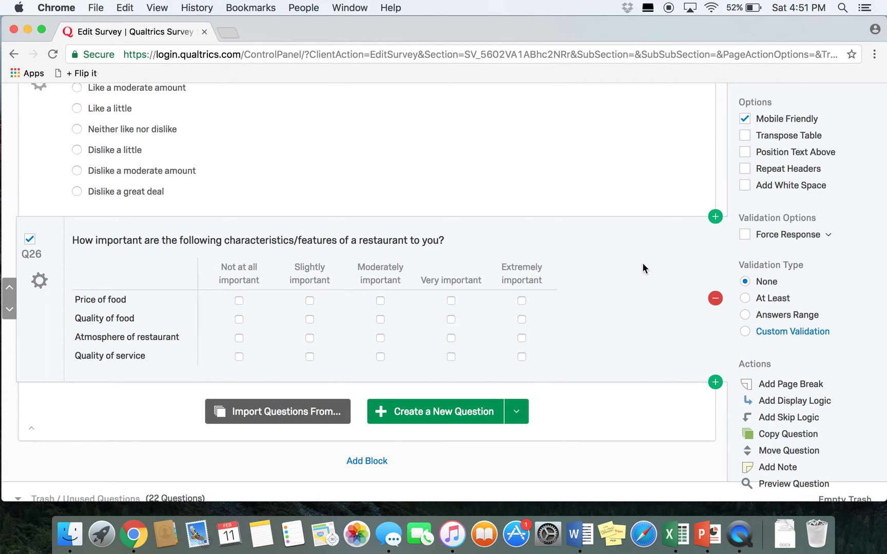
scroll(642, 268, up, 3)
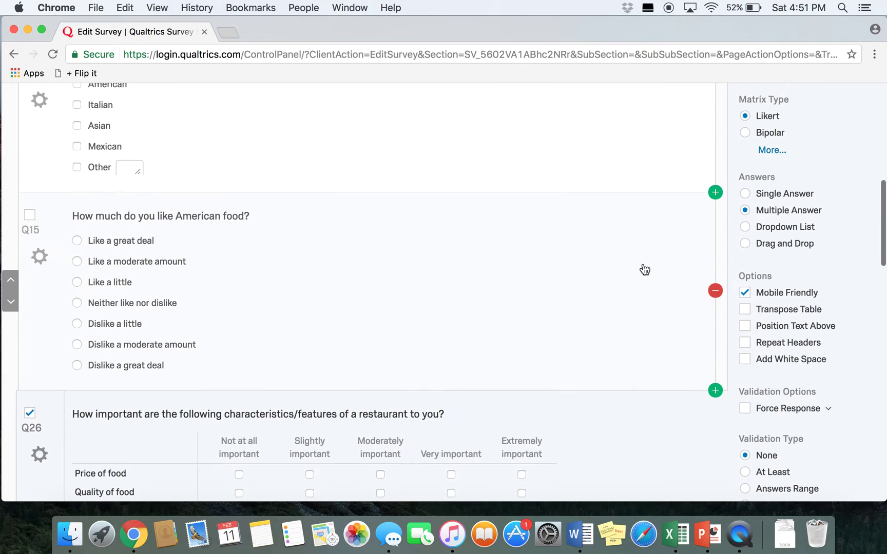
scroll(642, 268, down, 2)
scroll(645, 269, down, 2)
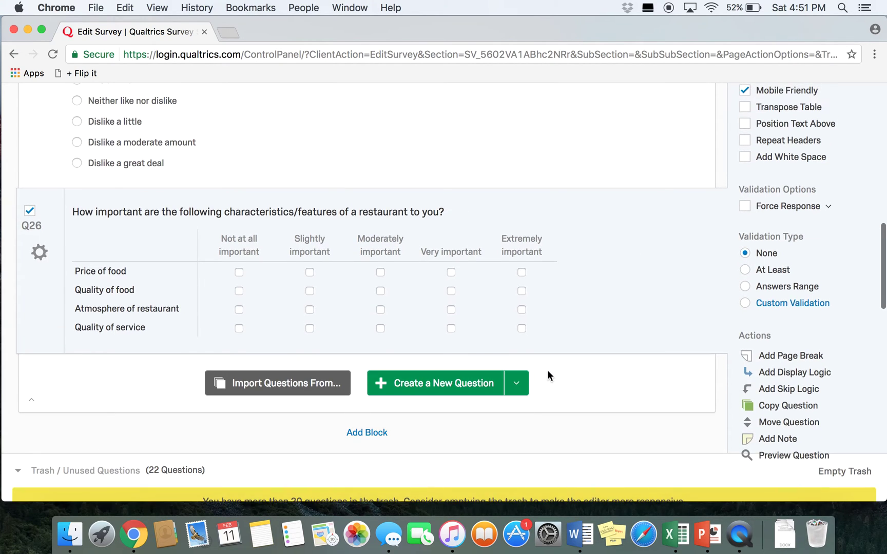
Add Rank Order question Q27: 'Please rank the following fast food restaurants, with 1 being your favorite and 3 being your least favorite.'.
click(517, 390)
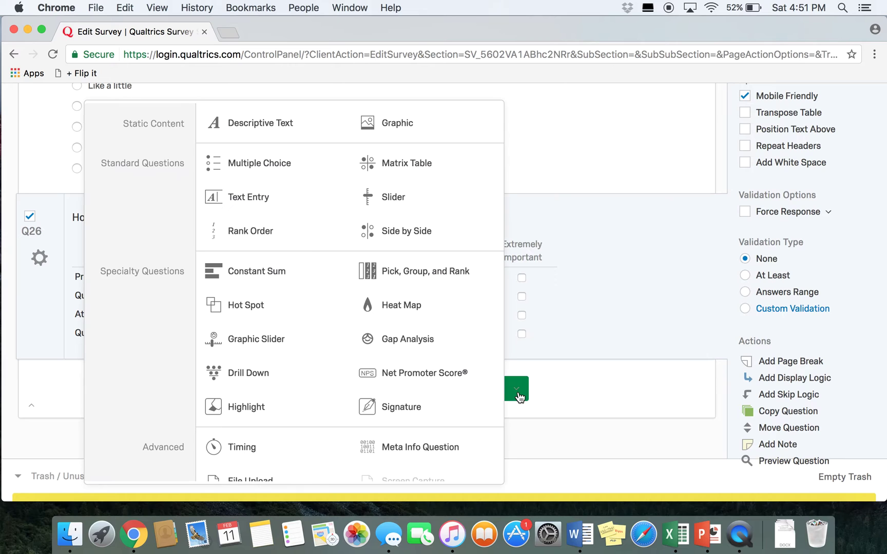
click(256, 231)
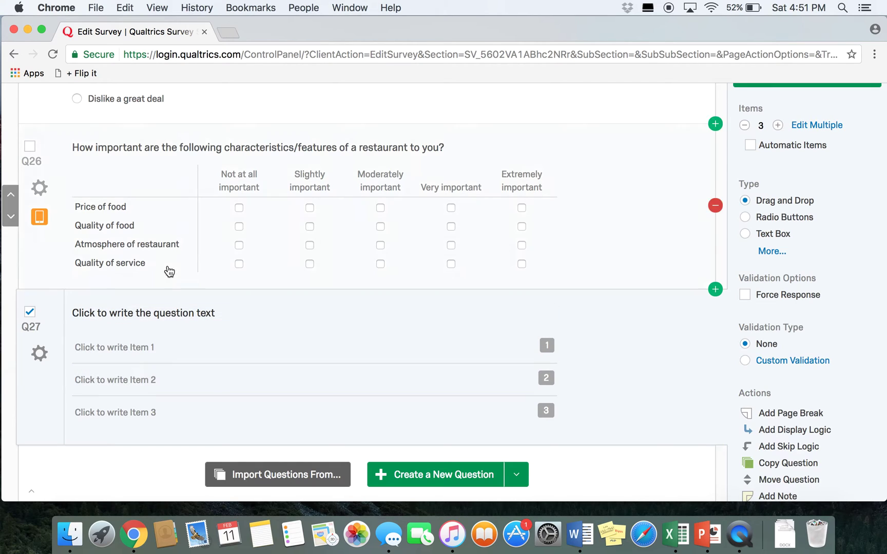
click(181, 319)
text(Please rank the following fast food restaurants)
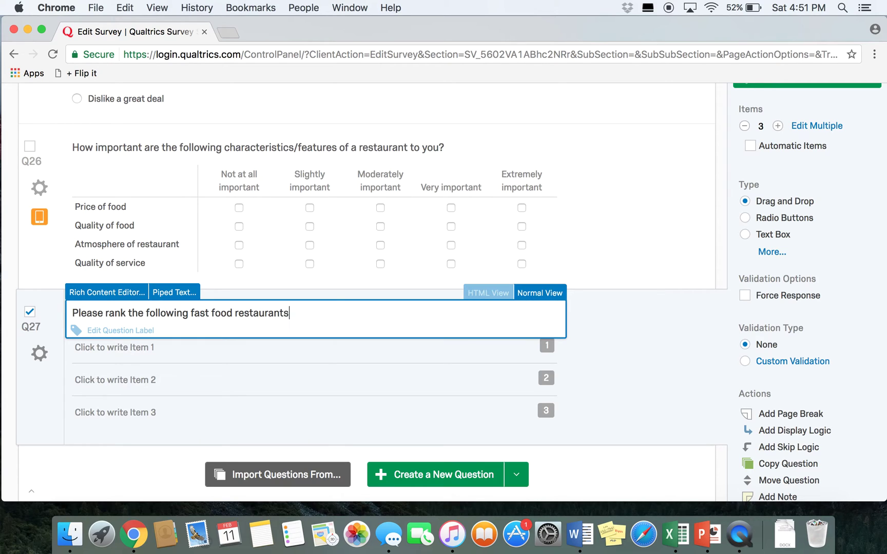
text(, with 1 being your f)
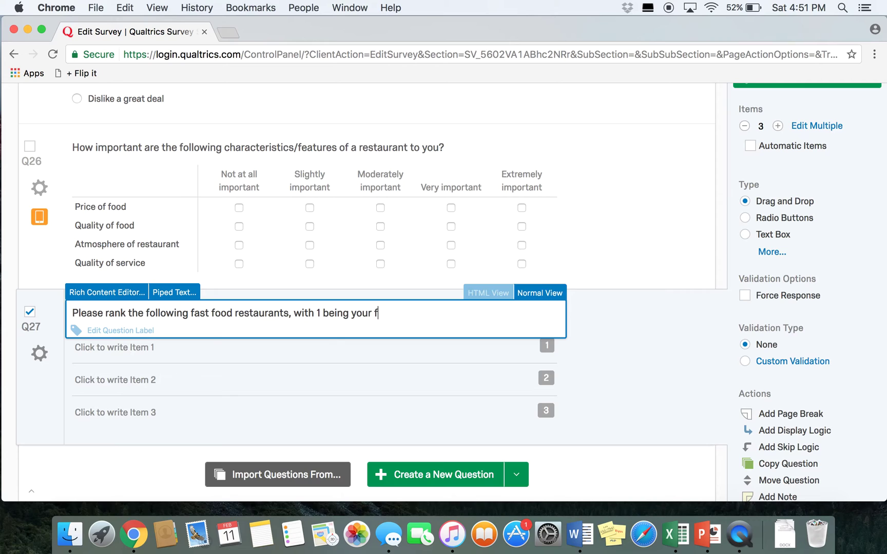
text(avorite and 3 being your least favor)
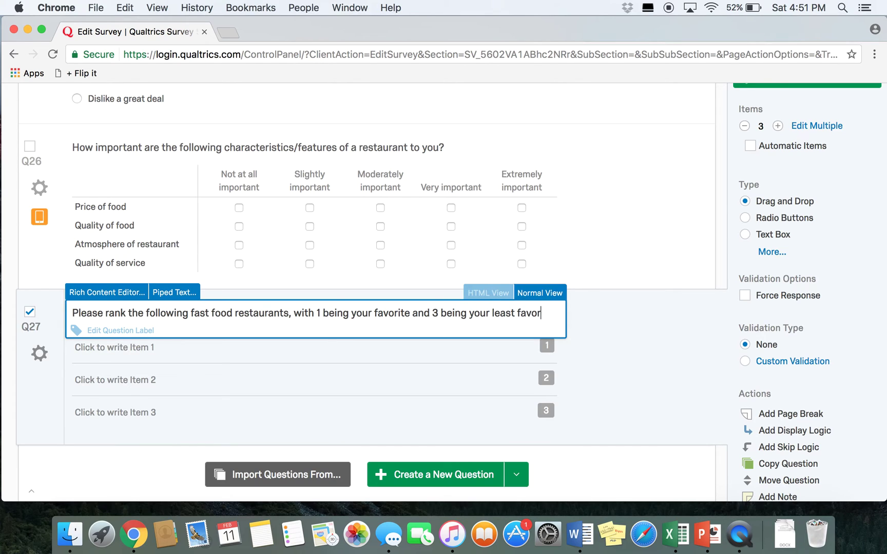
text(ite.)
click(653, 346)
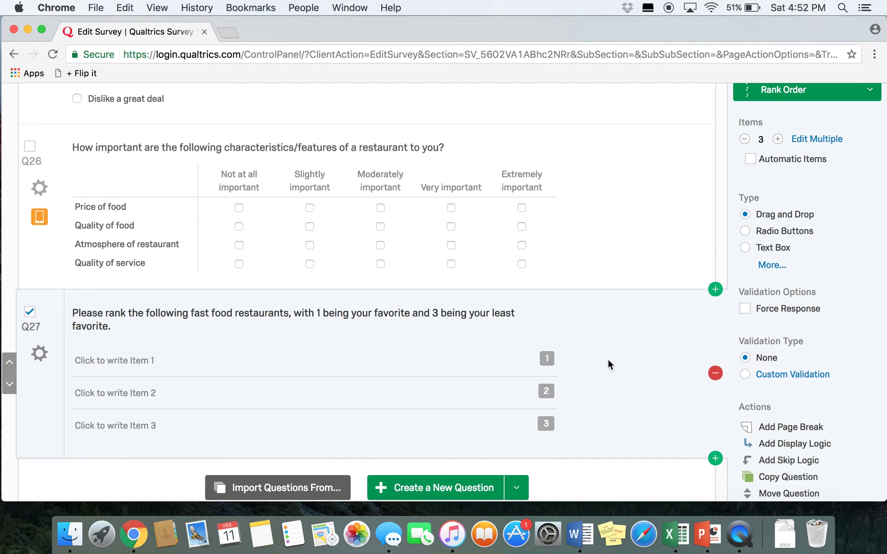
Enter McDonald's, Burger King and Wendy's as Q27's three ranking items.
click(104, 365)
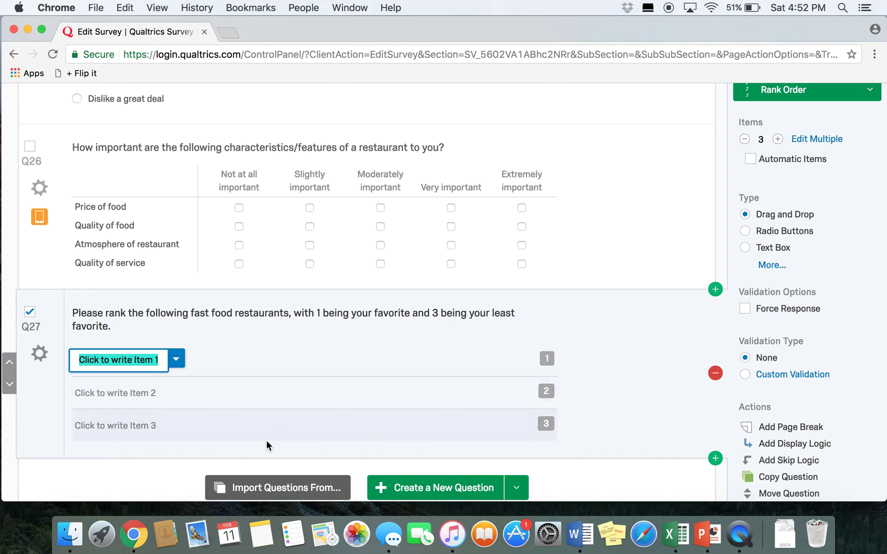
text(McDon)
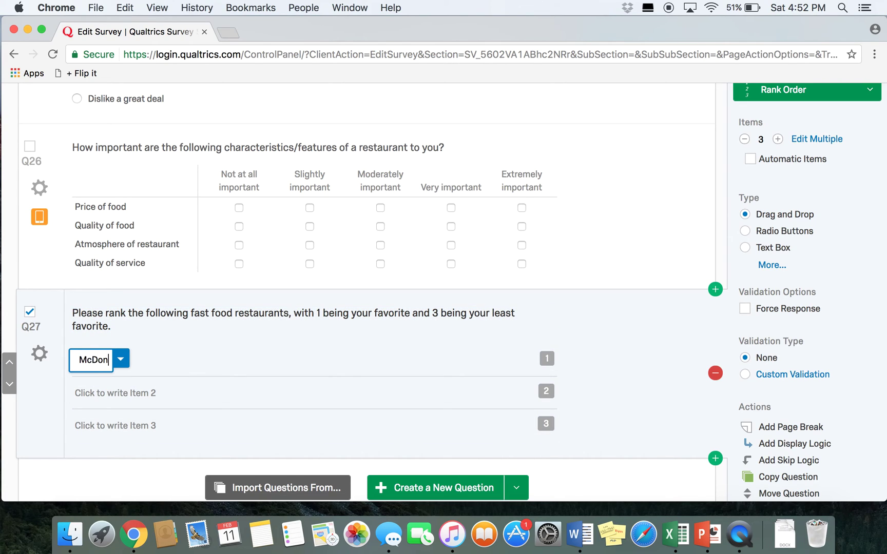
text(ald's)
click(164, 398)
text(Burger King)
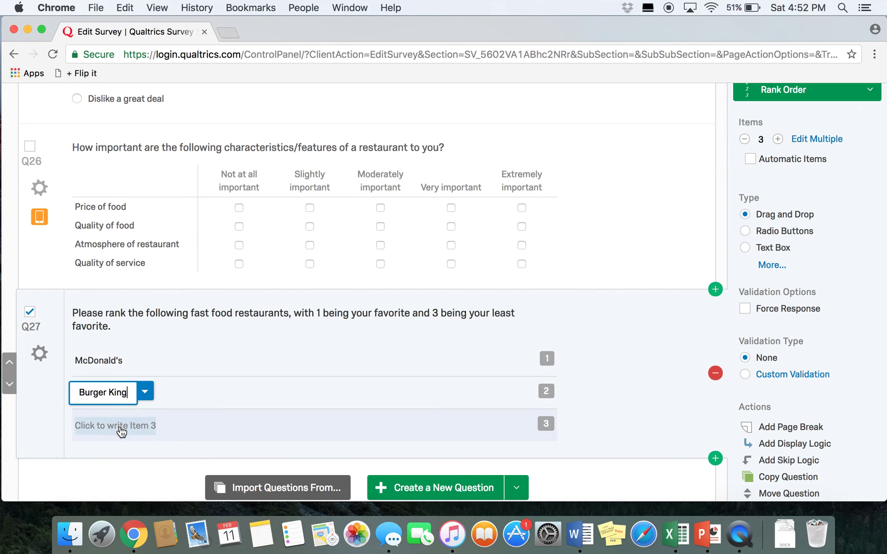
click(119, 426)
text(Wendy's)
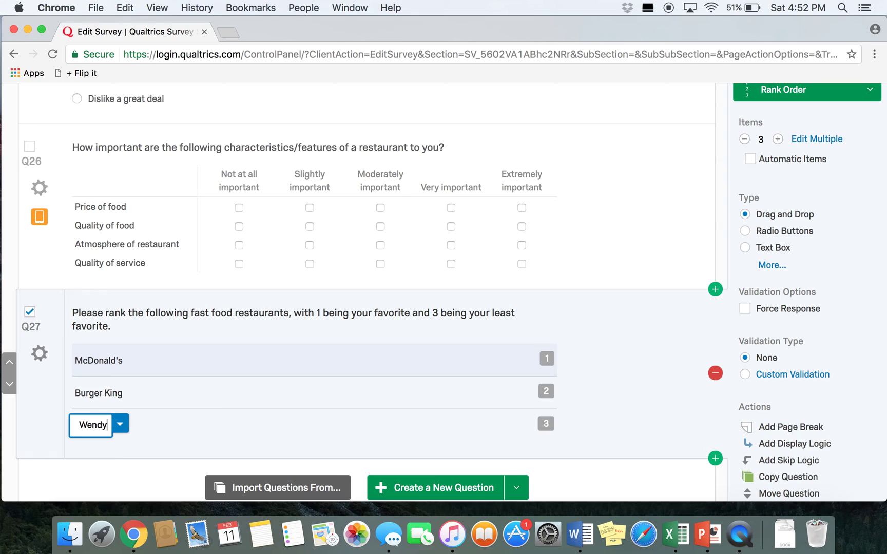
click(575, 324)
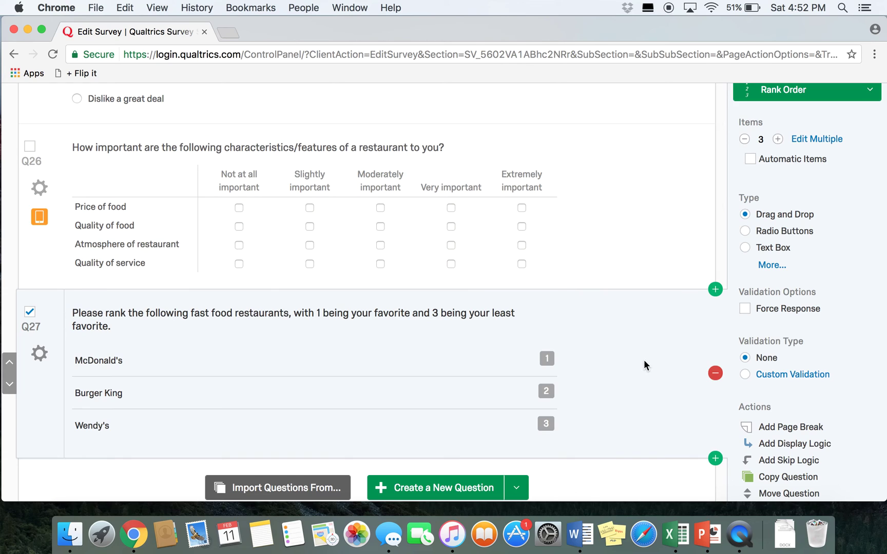
Try the Radio Buttons ranking type on Q27, then switch it to Text Box.
click(745, 231)
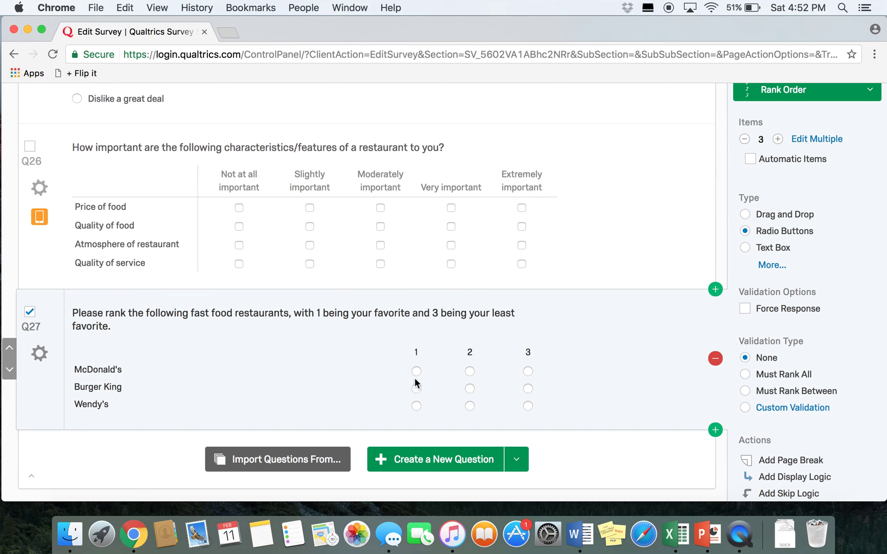
click(528, 370)
click(416, 388)
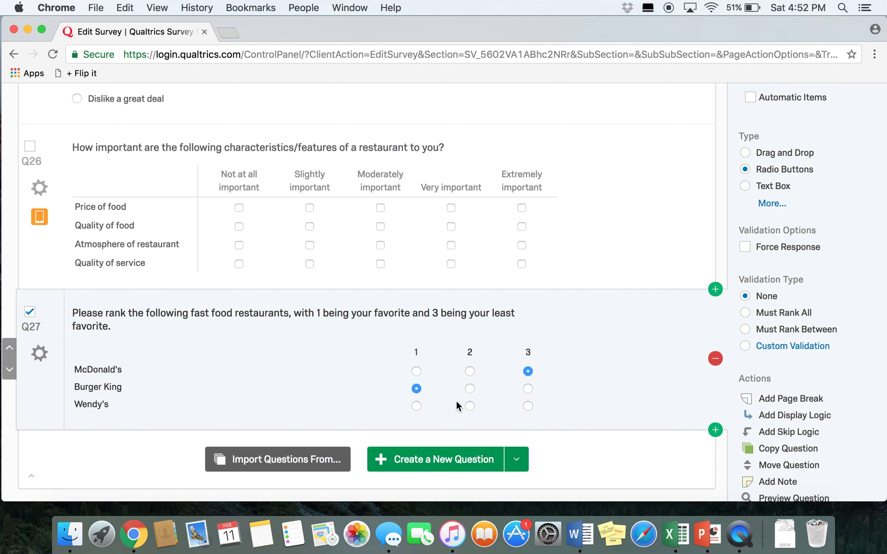
click(471, 406)
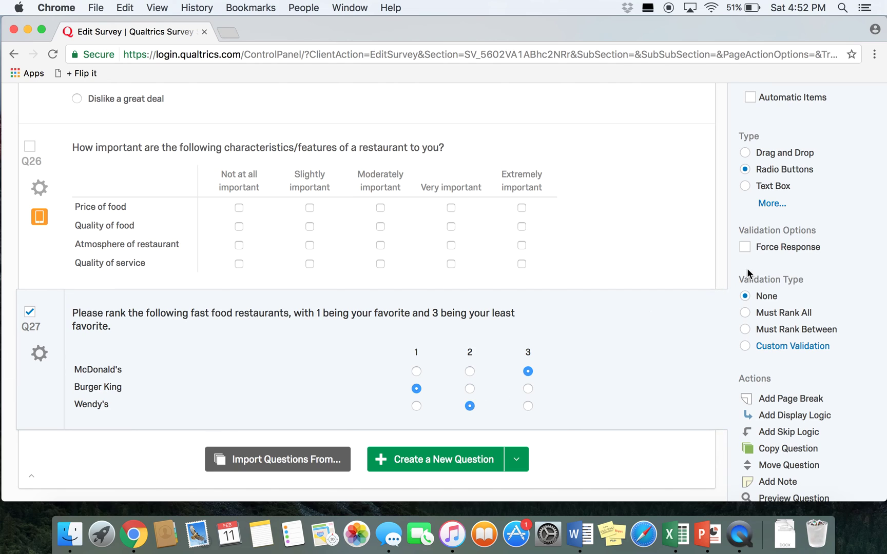
click(746, 186)
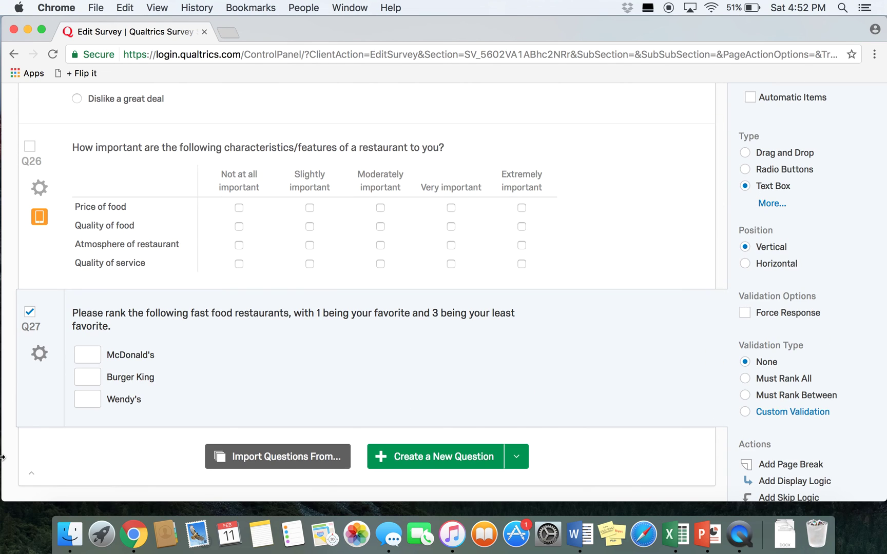